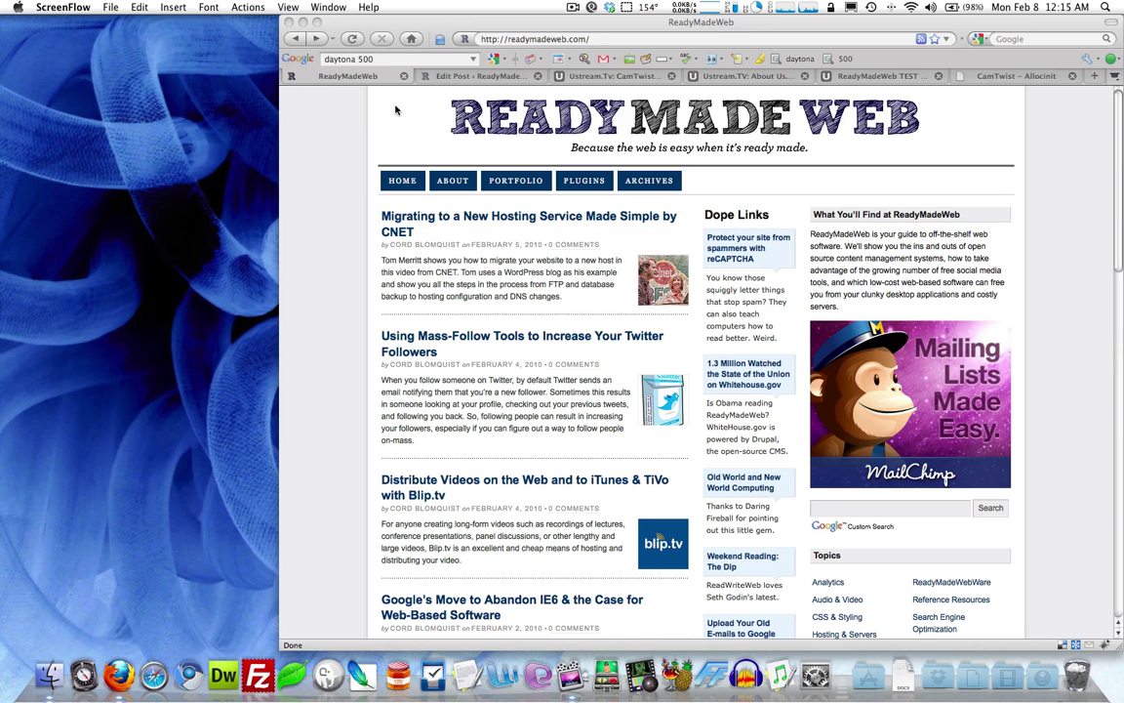
Step: Switch to the CamTwist – Allocinit wiki tab and scroll down to its 'Where do I get it?' table
{"action": "left_click", "coordinate": [983, 76]}
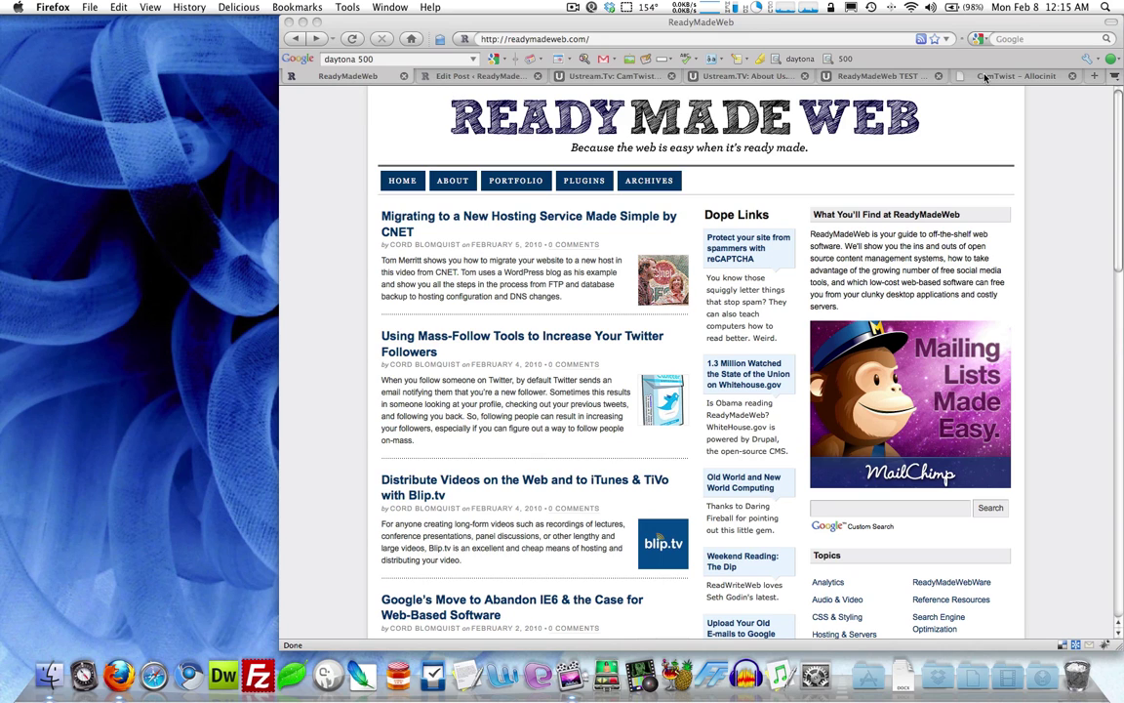
{"action": "left_click", "coordinate": [983, 76]}
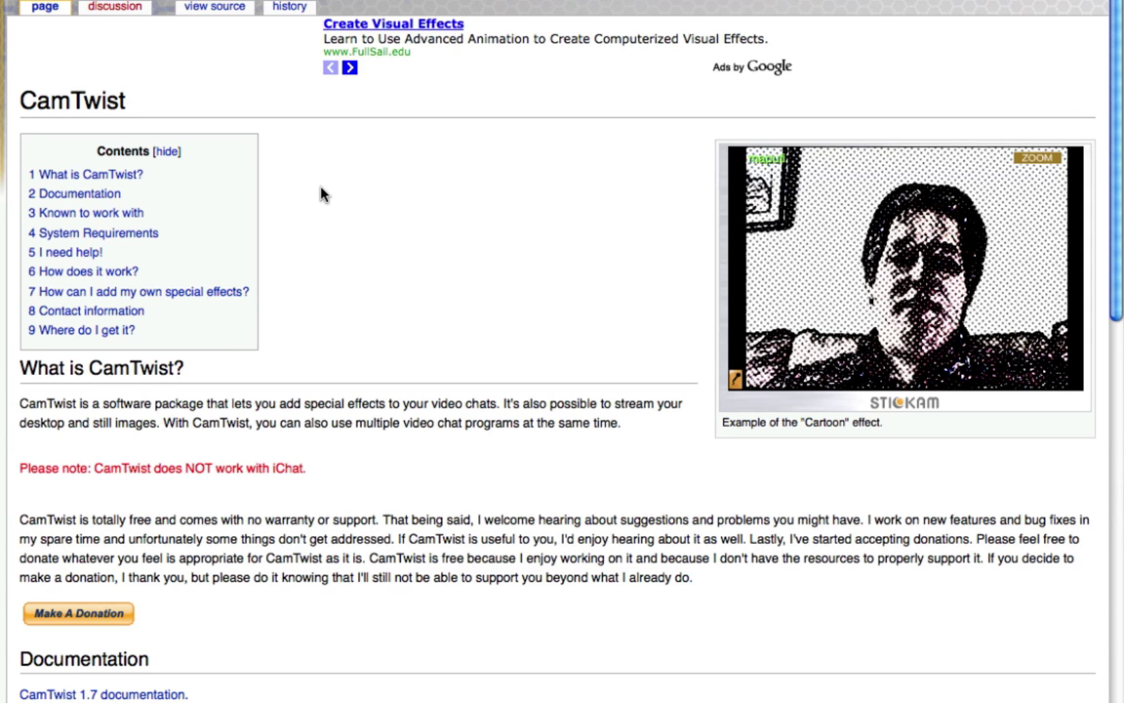
{"action": "scroll", "coordinate": [322, 209], "scroll_direction": "down", "scroll_amount": 3}
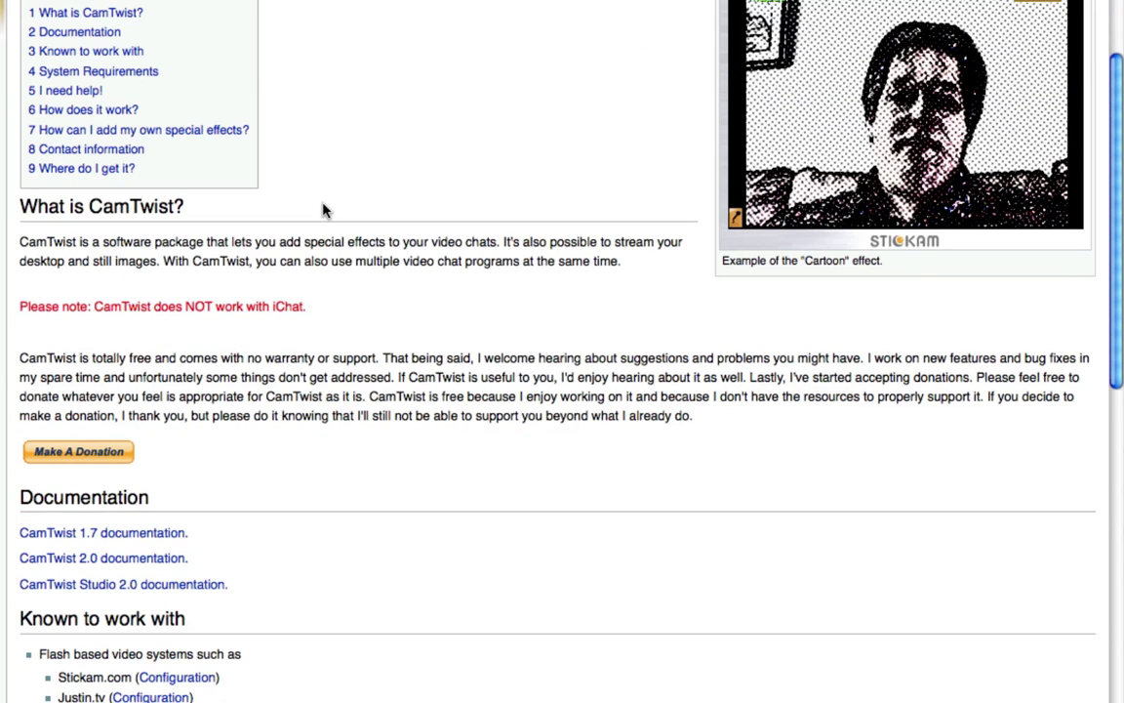
{"action": "scroll", "coordinate": [320, 205], "scroll_direction": "down", "scroll_amount": 5}
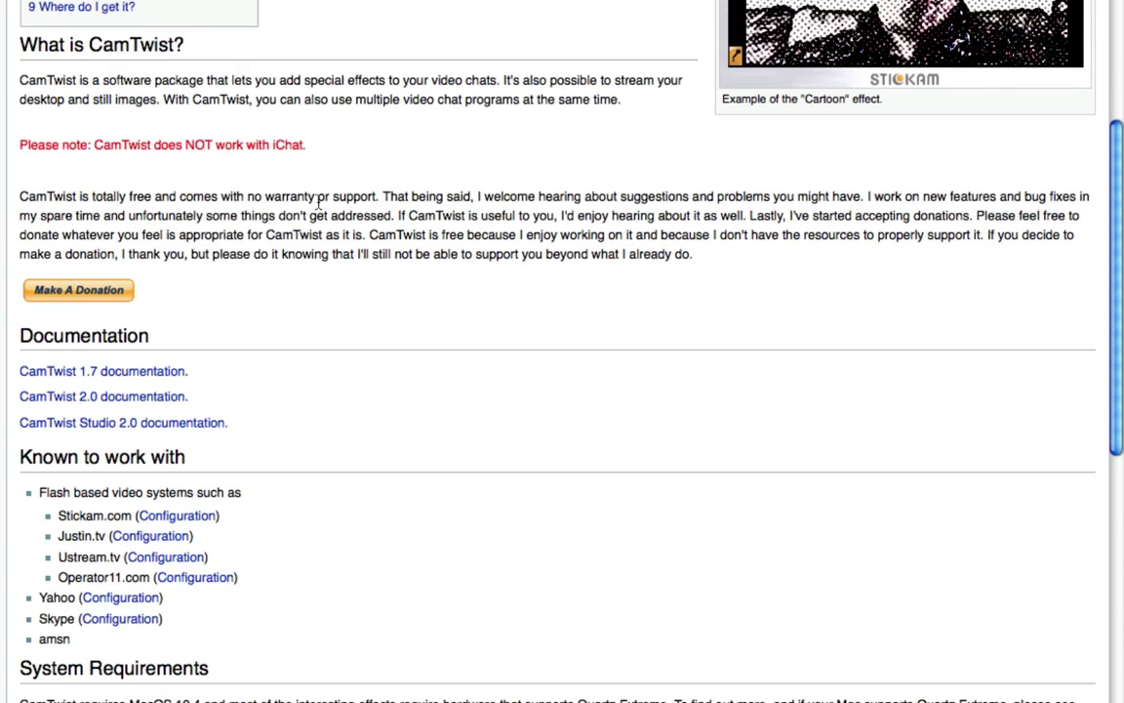
{"action": "scroll", "coordinate": [317, 200], "scroll_direction": "down", "scroll_amount": 4}
{"action": "scroll", "coordinate": [317, 201], "scroll_direction": "down", "scroll_amount": 4}
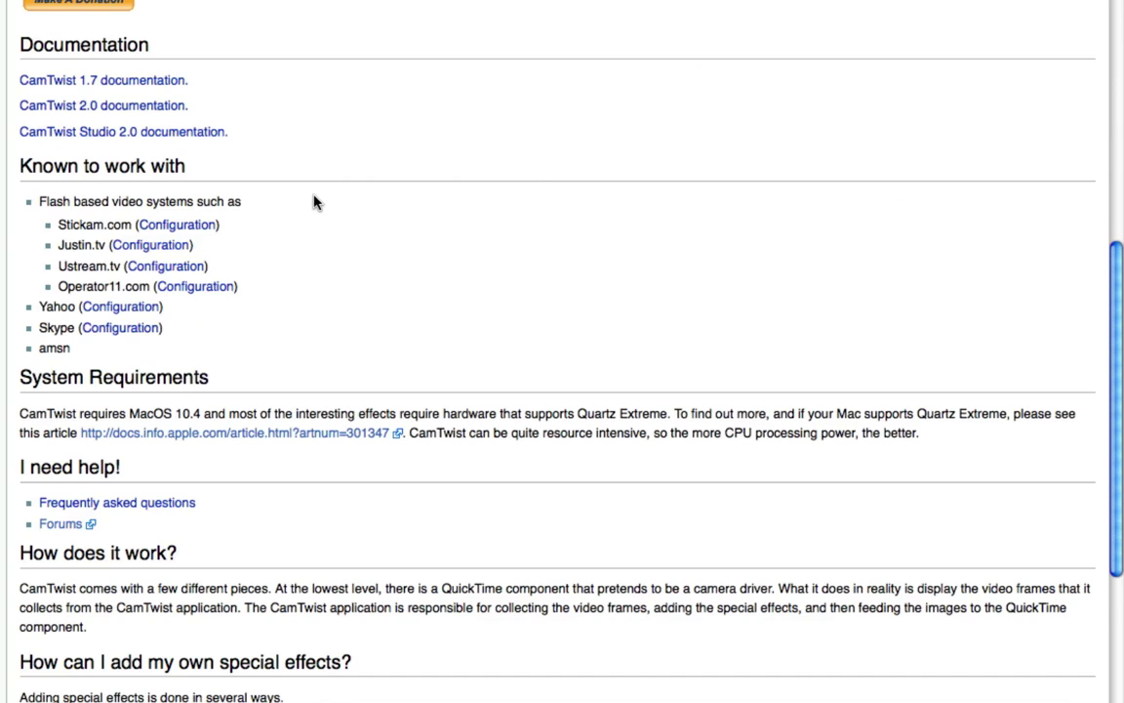
{"action": "scroll", "coordinate": [315, 202], "scroll_direction": "down", "scroll_amount": 4}
{"action": "scroll", "coordinate": [313, 201], "scroll_direction": "down", "scroll_amount": 4}
{"action": "scroll", "coordinate": [314, 201], "scroll_direction": "down", "scroll_amount": 4}
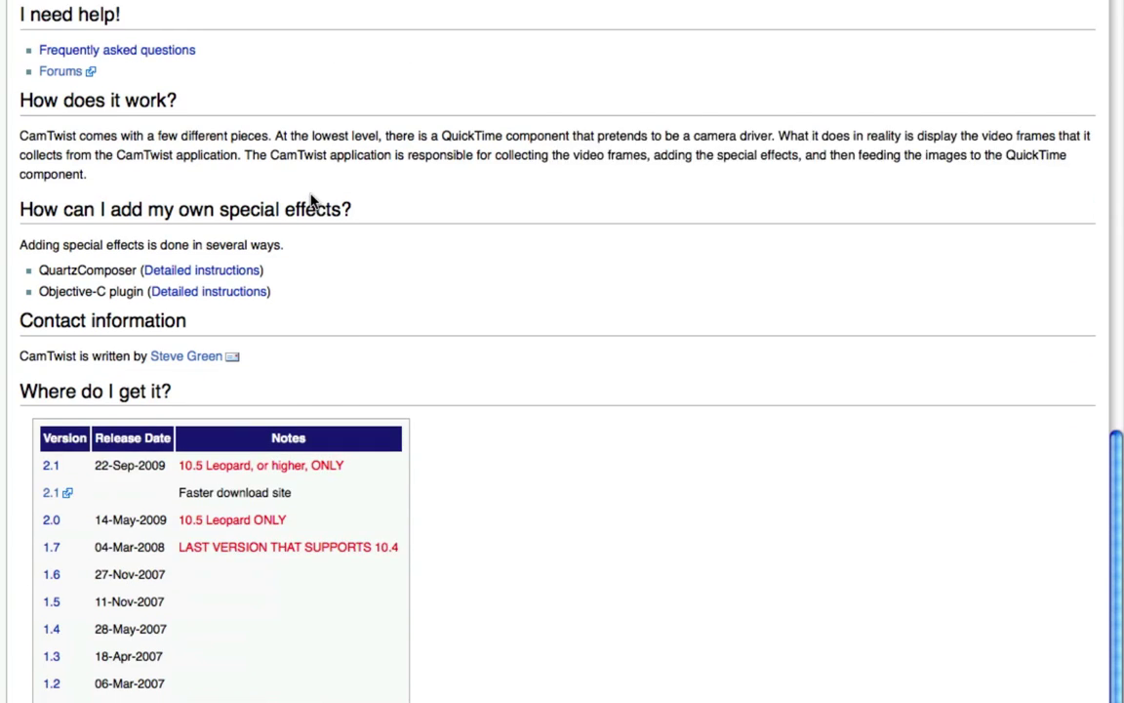
{"action": "scroll", "coordinate": [314, 201], "scroll_direction": "down", "scroll_amount": 1}
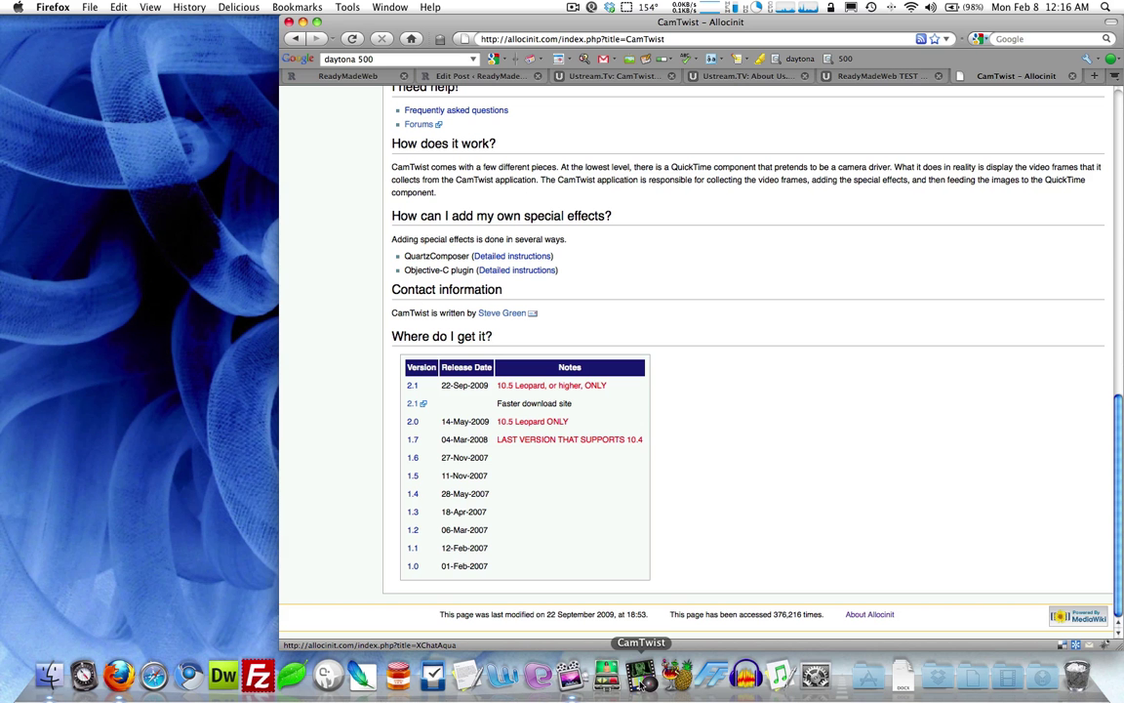
Step: Launch CamTwist from the Dock and make Desktop the video source in use
{"action": "left_click", "coordinate": [642, 673]}
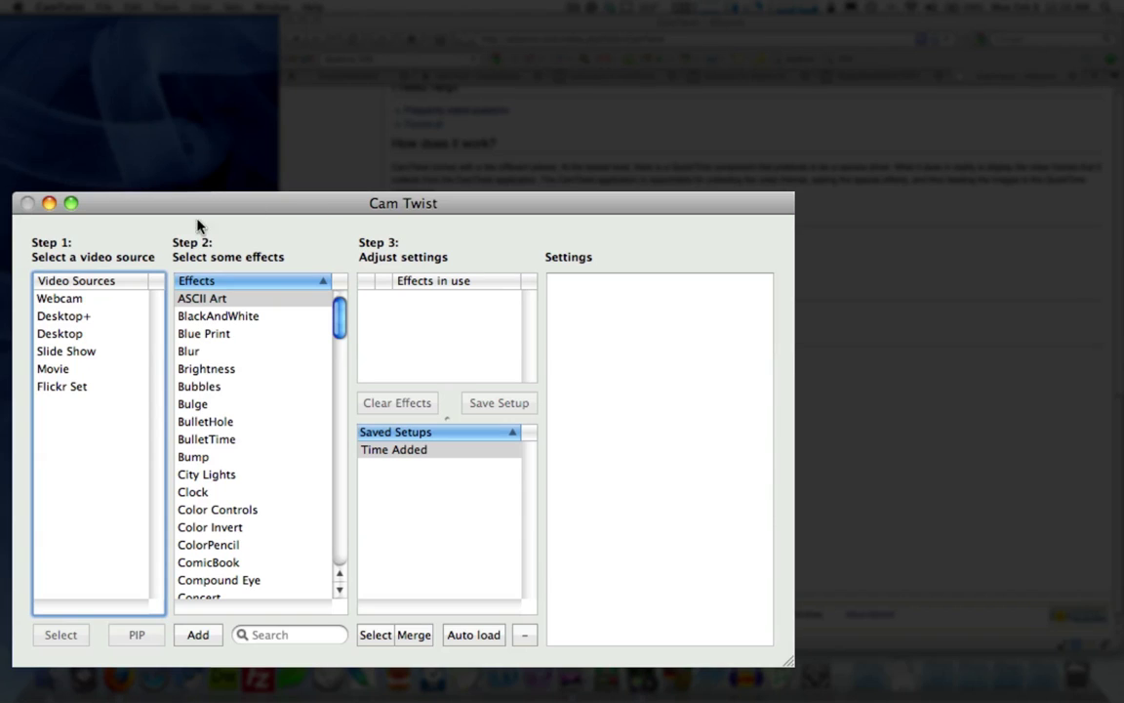
{"action": "left_click", "coordinate": [72, 334]}
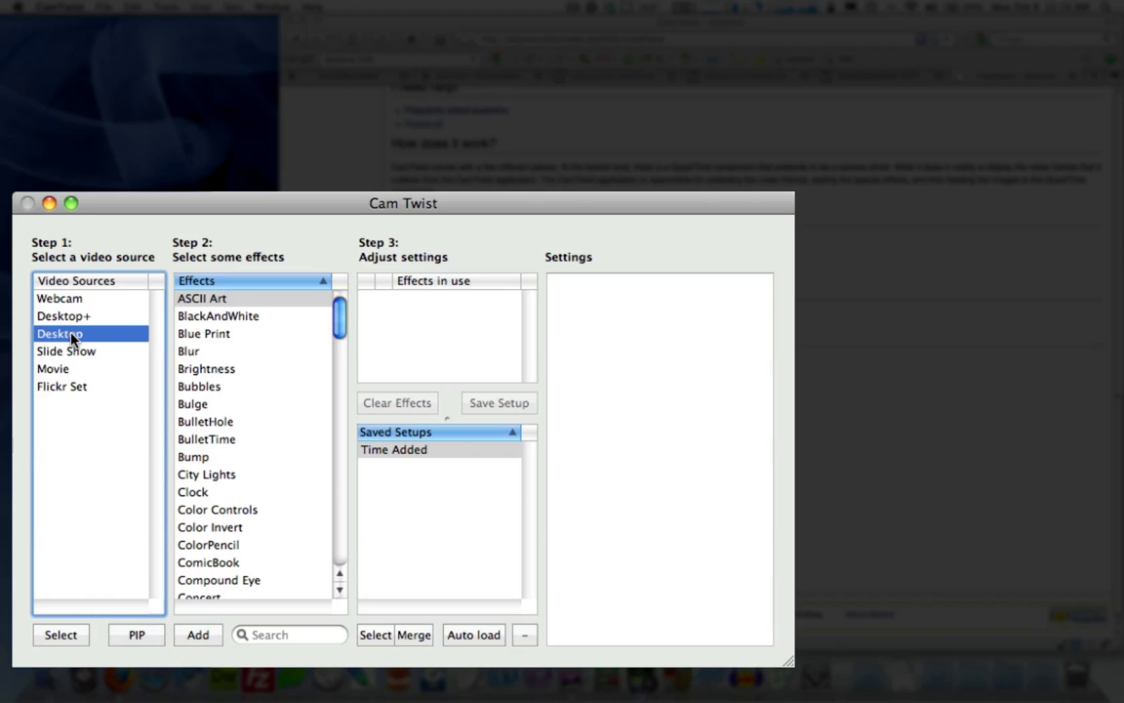
{"action": "double_click", "coordinate": [72, 335]}
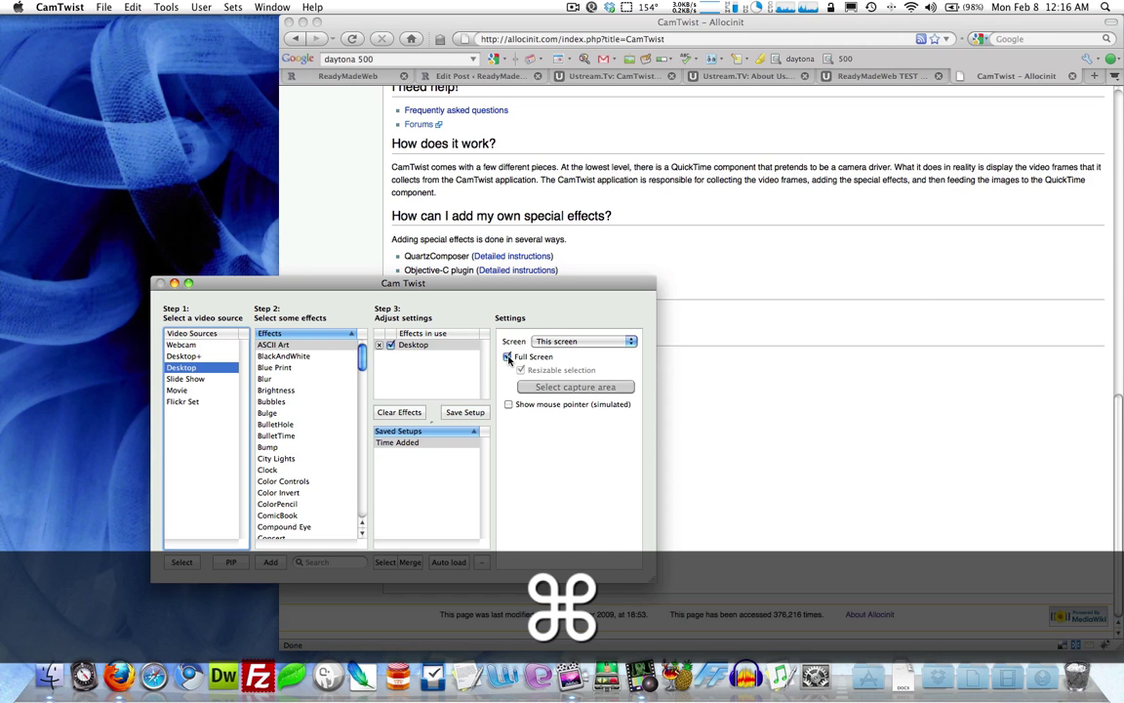
Step: Open the CamTwist Preview, turn off Full Screen, and keep Resizable selection enabled
{"action": "key", "text": "super+p"}
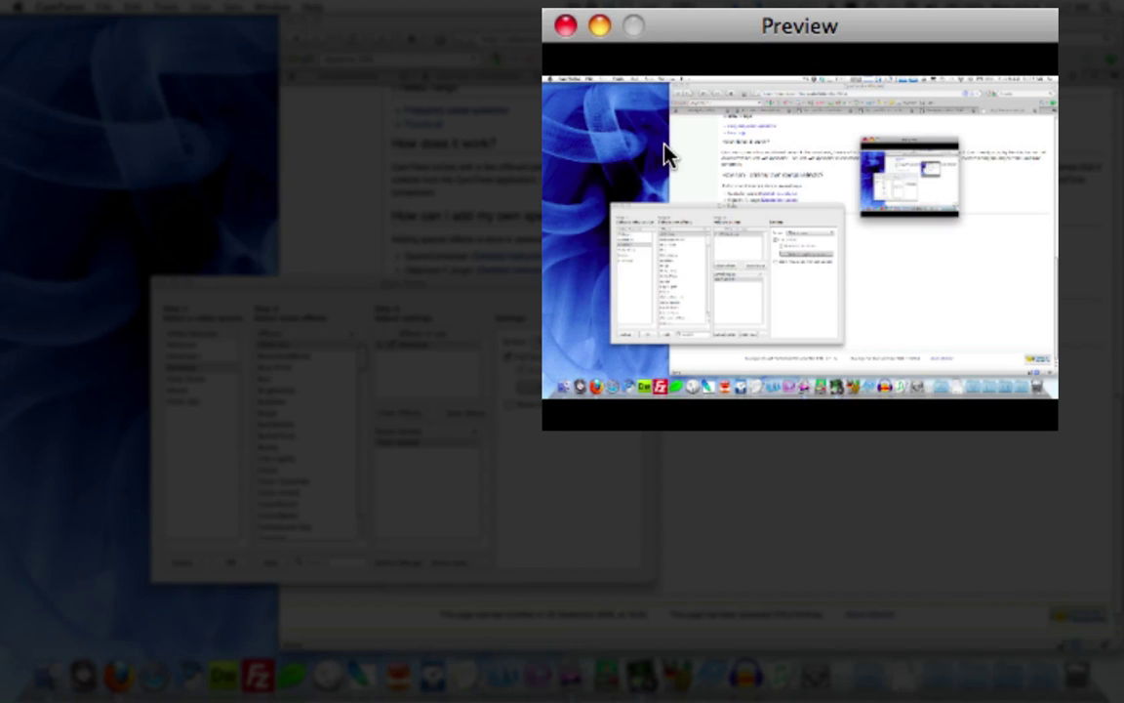
{"action": "left_click", "coordinate": [540, 368]}
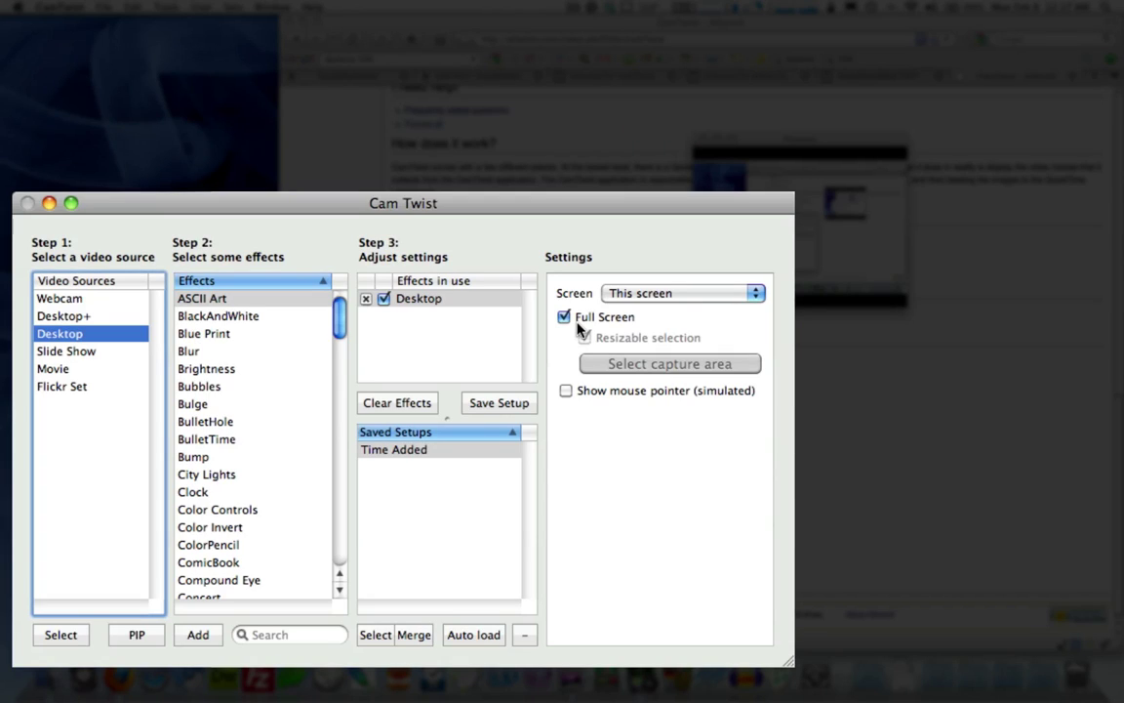
{"action": "left_click", "coordinate": [564, 317]}
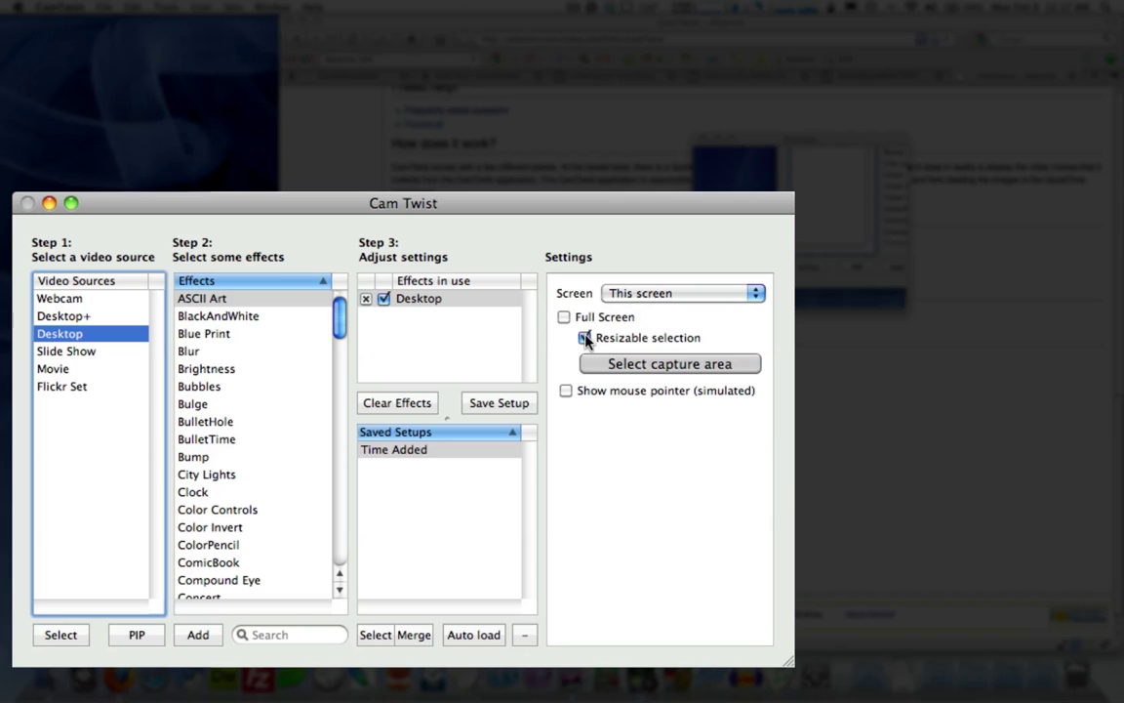
{"action": "left_click", "coordinate": [586, 338]}
Step: Set the capture region to cover the whole browser page, then move the Preview to the upper left
{"action": "left_click", "coordinate": [649, 365]}
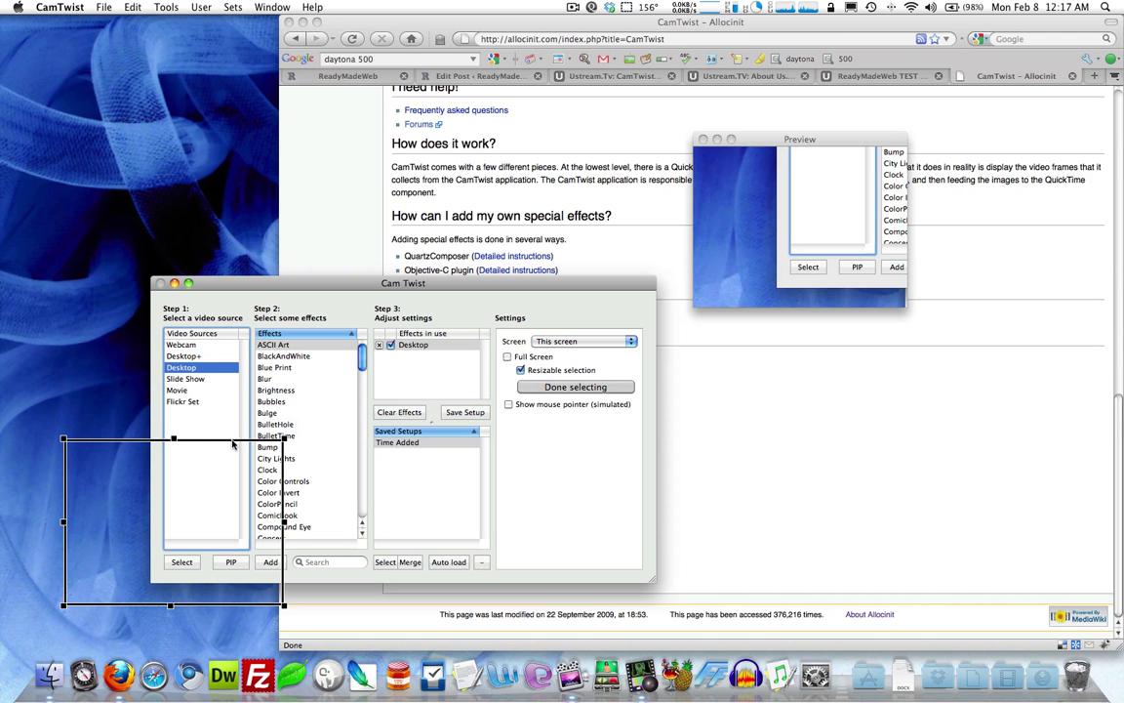
{"action": "mouse_move", "coordinate": [223, 447]}
{"action": "left_mouse_down"}
{"action": "mouse_move", "coordinate": [574, 133]}
{"action": "mouse_move", "coordinate": [449, 19]}
{"action": "left_mouse_up"}
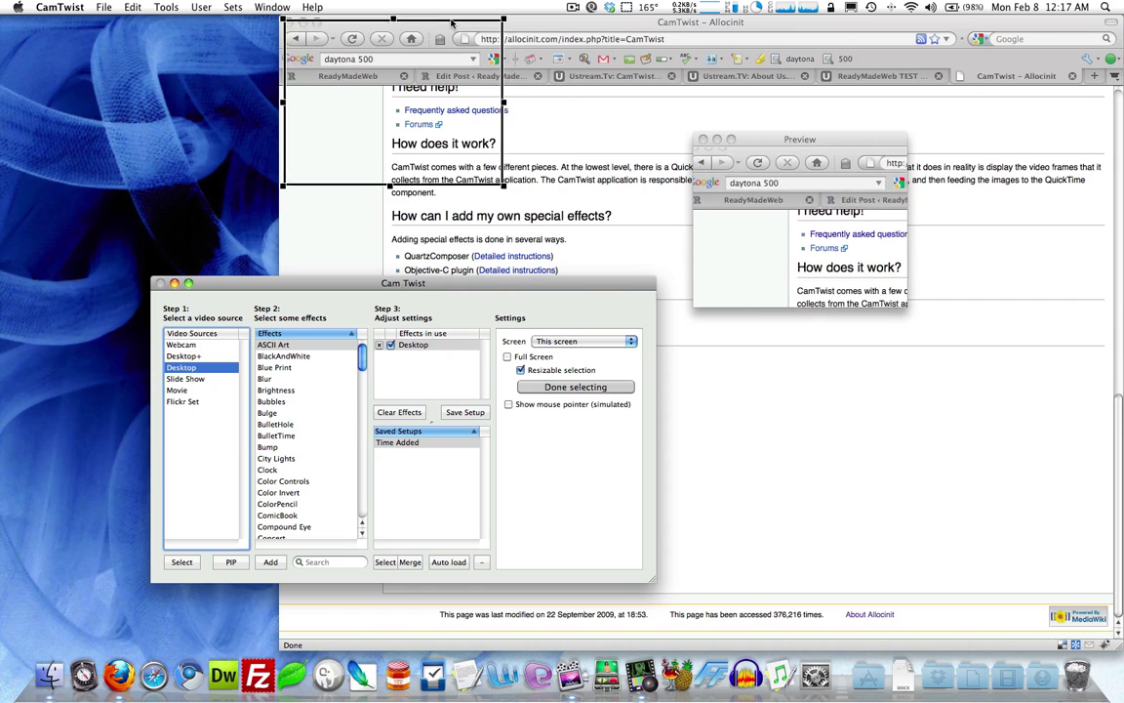
{"action": "left_click_drag", "start_coordinate": [449, 19], "coordinate": [446, 89]}
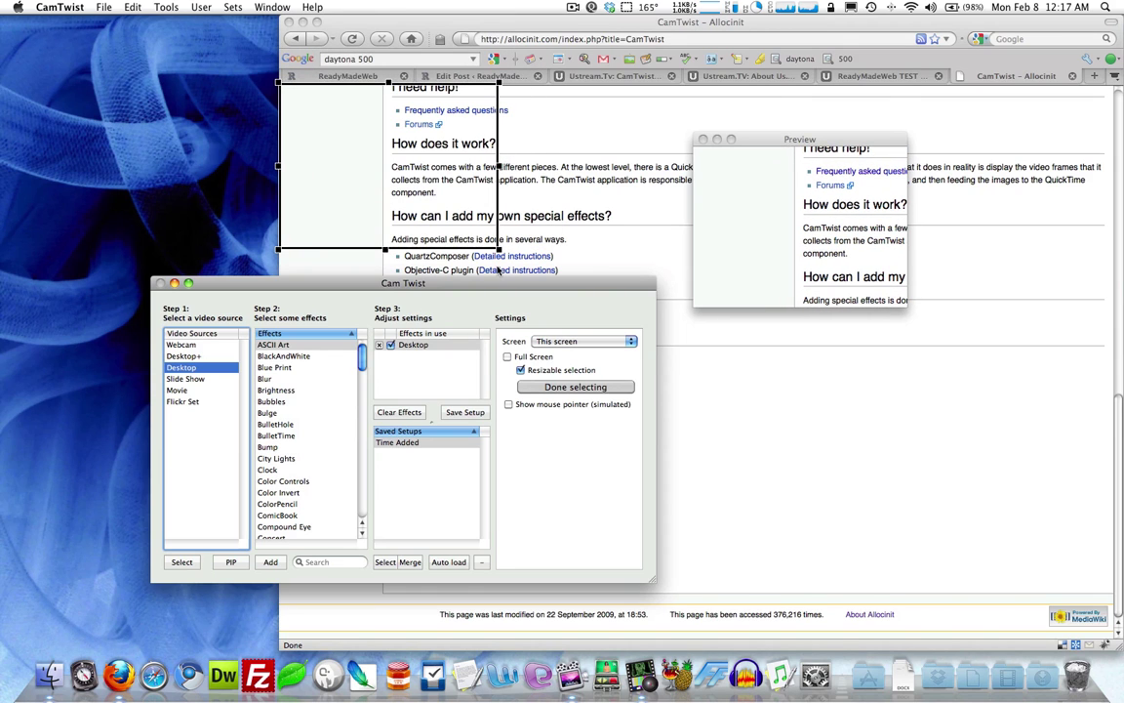
{"action": "left_click_drag", "start_coordinate": [498, 249], "coordinate": [1118, 644]}
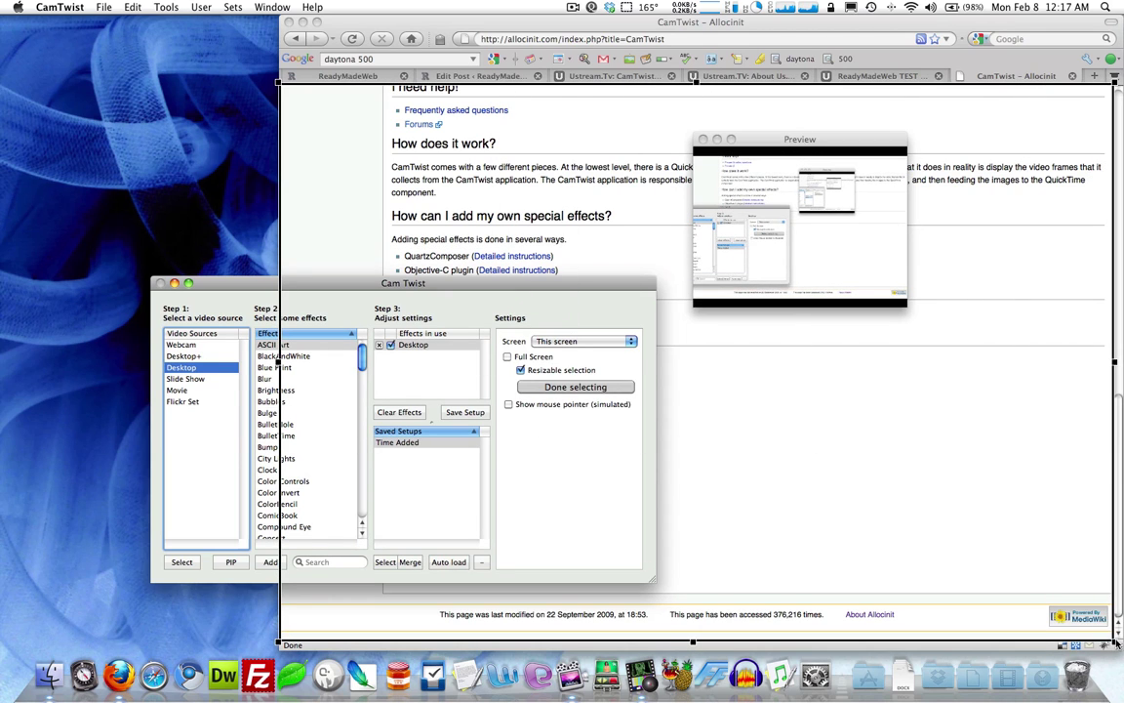
{"action": "left_click", "coordinate": [564, 387]}
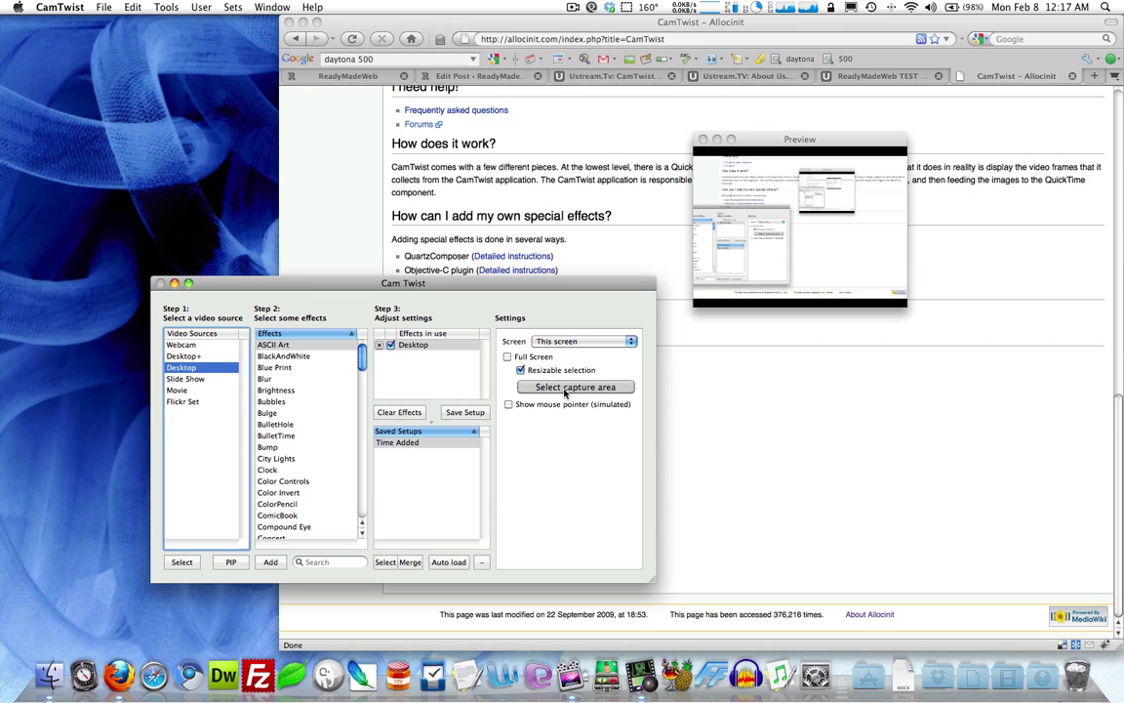
{"action": "mouse_move", "coordinate": [827, 142]}
{"action": "left_mouse_down"}
{"action": "mouse_move", "coordinate": [573, 86]}
{"action": "mouse_move", "coordinate": [161, 65]}
{"action": "left_mouse_up"}
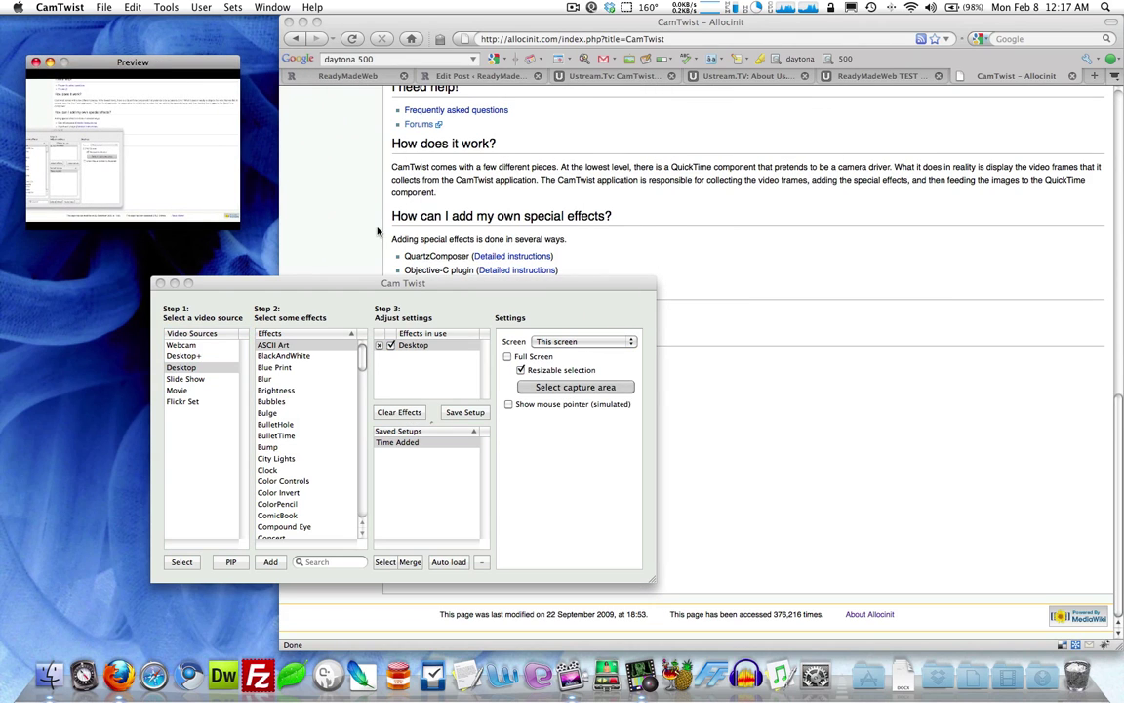
Step: Open the Ustream channel's broadcaster, allow camera and microphone access, and reposition its window
{"action": "left_click", "coordinate": [878, 77]}
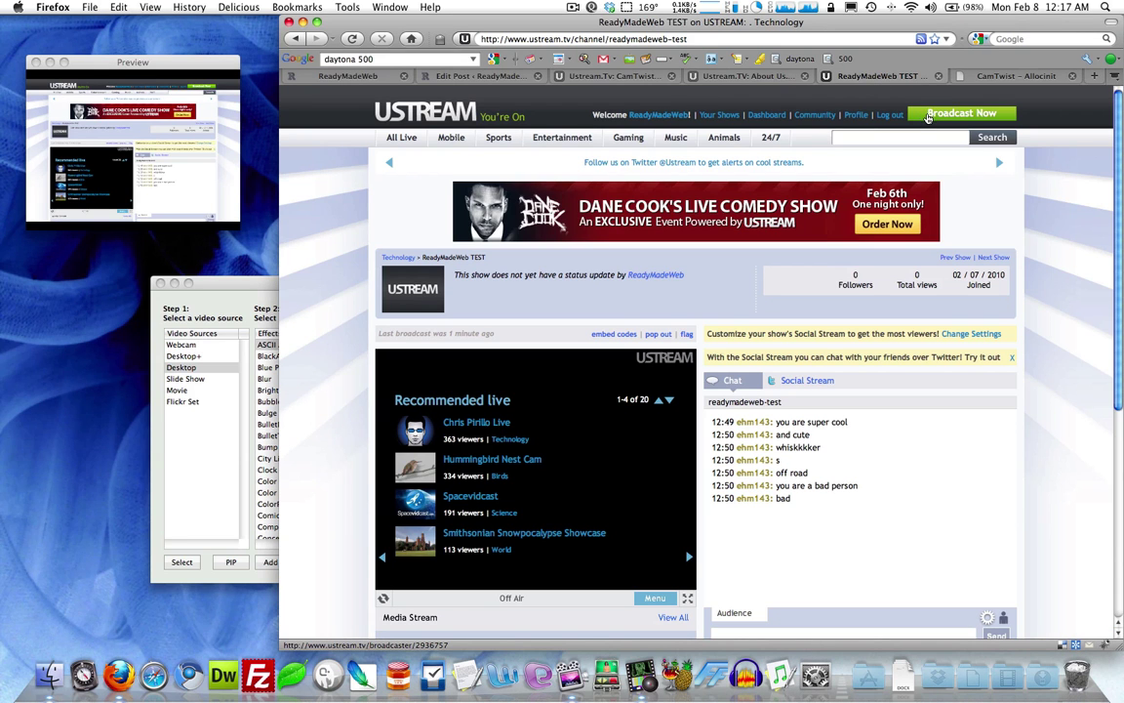
{"action": "left_click", "coordinate": [928, 116]}
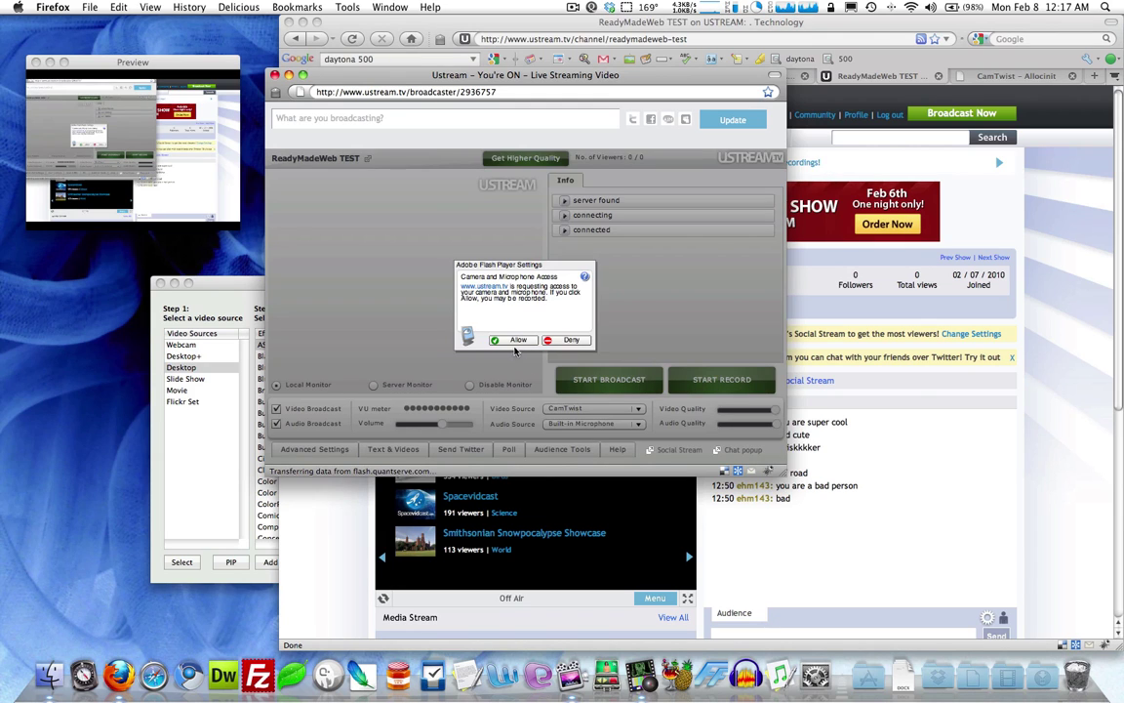
{"action": "left_click", "coordinate": [514, 340]}
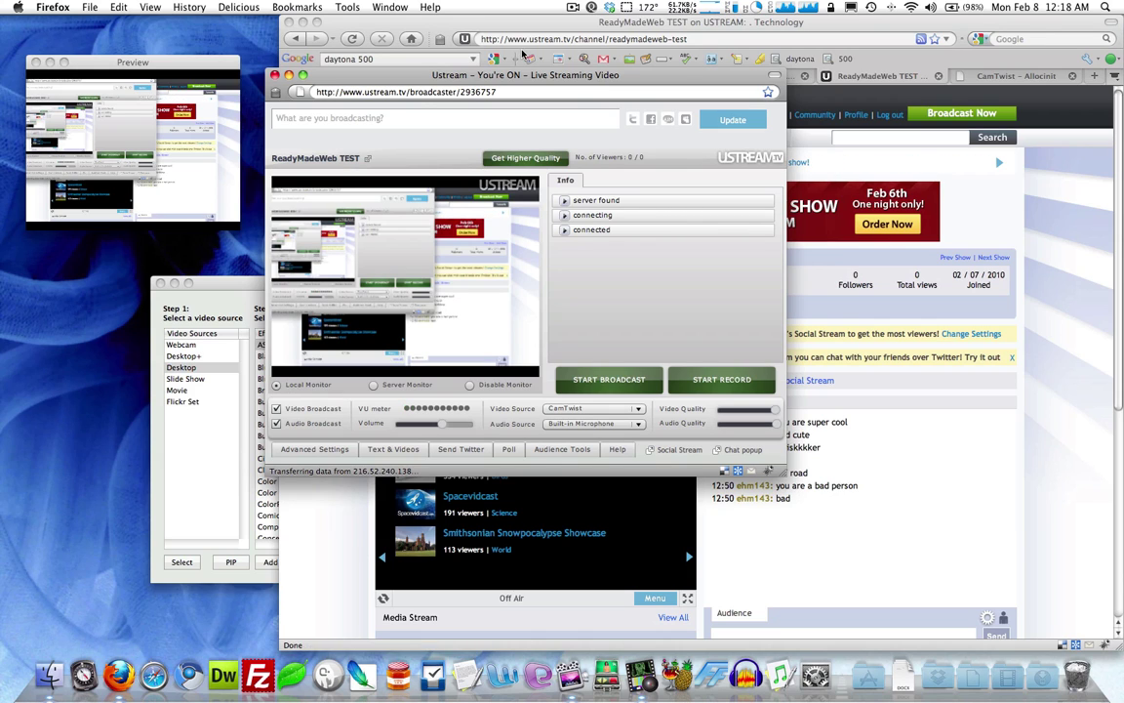
{"action": "left_click_drag", "start_coordinate": [531, 78], "coordinate": [757, 143]}
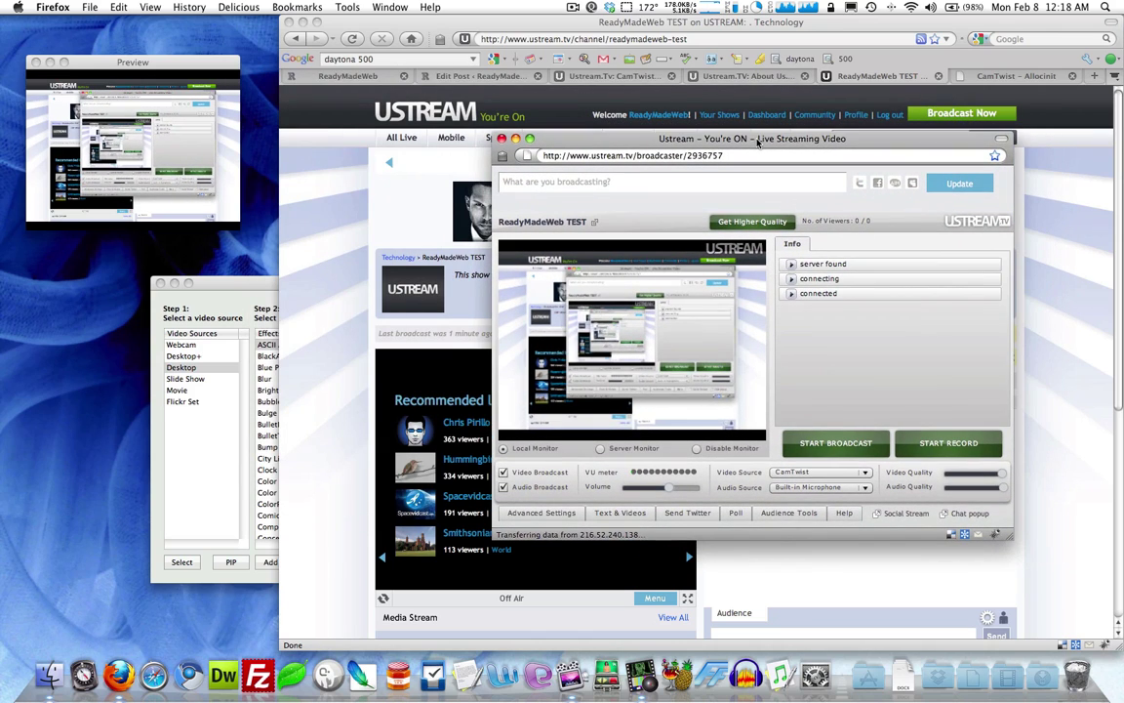
{"action": "left_click_drag", "start_coordinate": [758, 143], "coordinate": [675, 136]}
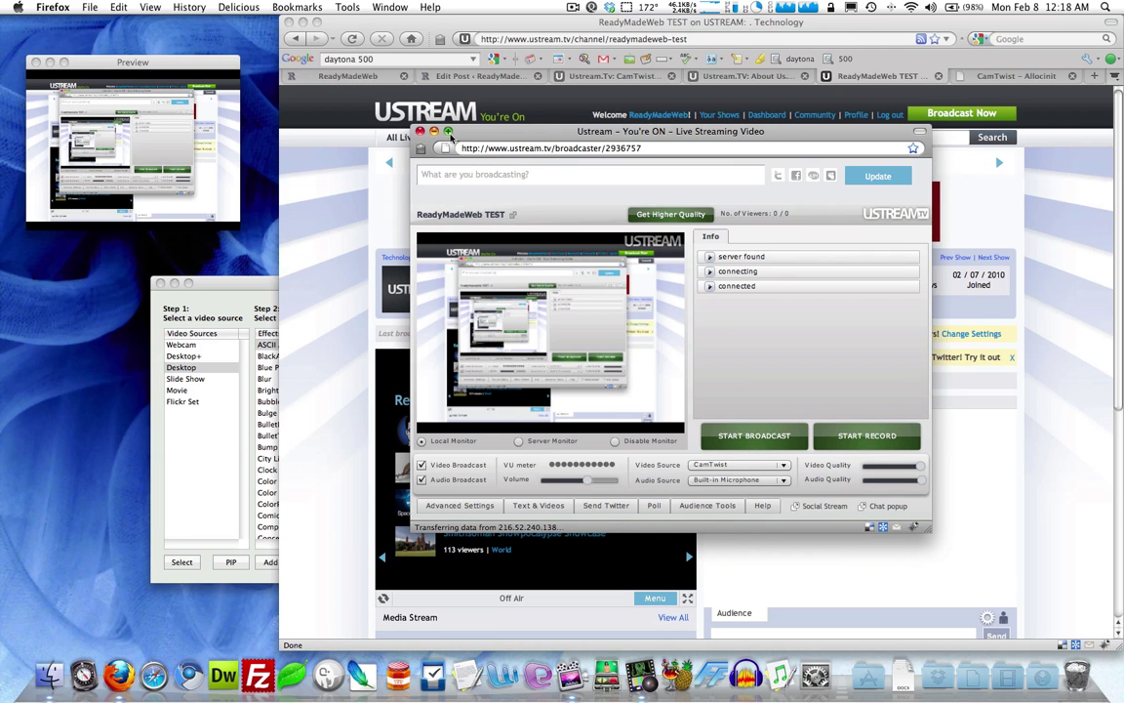
Step: Minimize the Ustream broadcaster and scroll down the channel page
{"action": "left_click", "coordinate": [432, 131]}
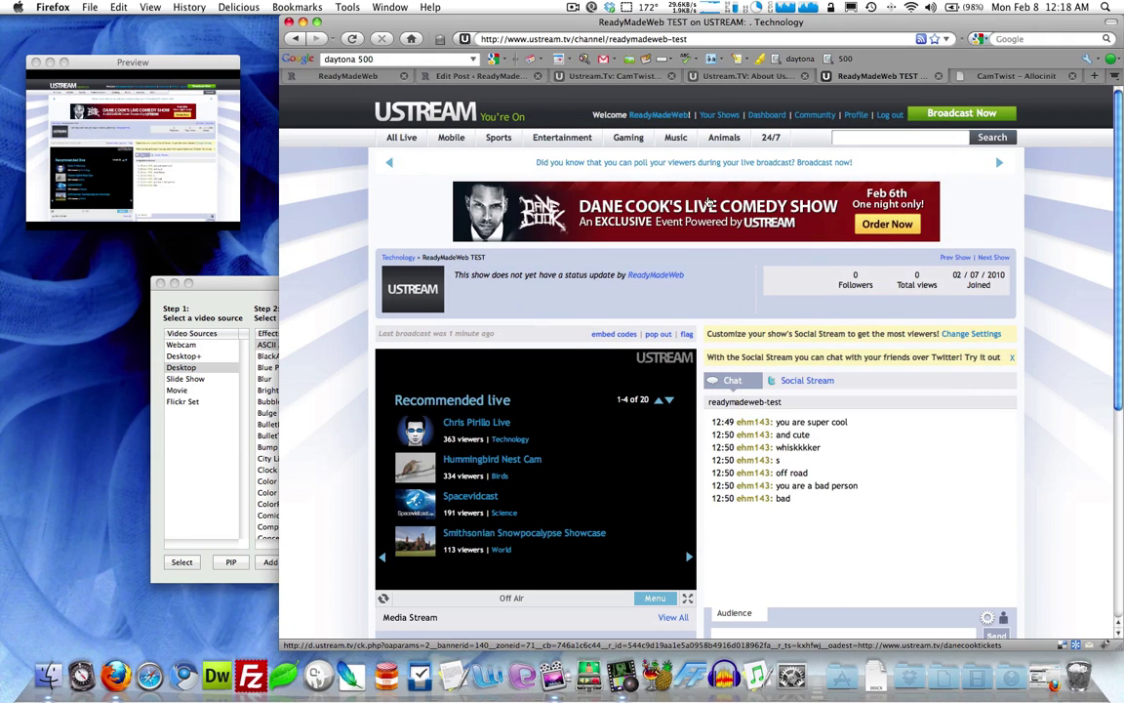
{"action": "scroll", "coordinate": [710, 202], "scroll_direction": "down", "scroll_amount": 2}
{"action": "scroll", "coordinate": [709, 202], "scroll_direction": "down", "scroll_amount": 3}
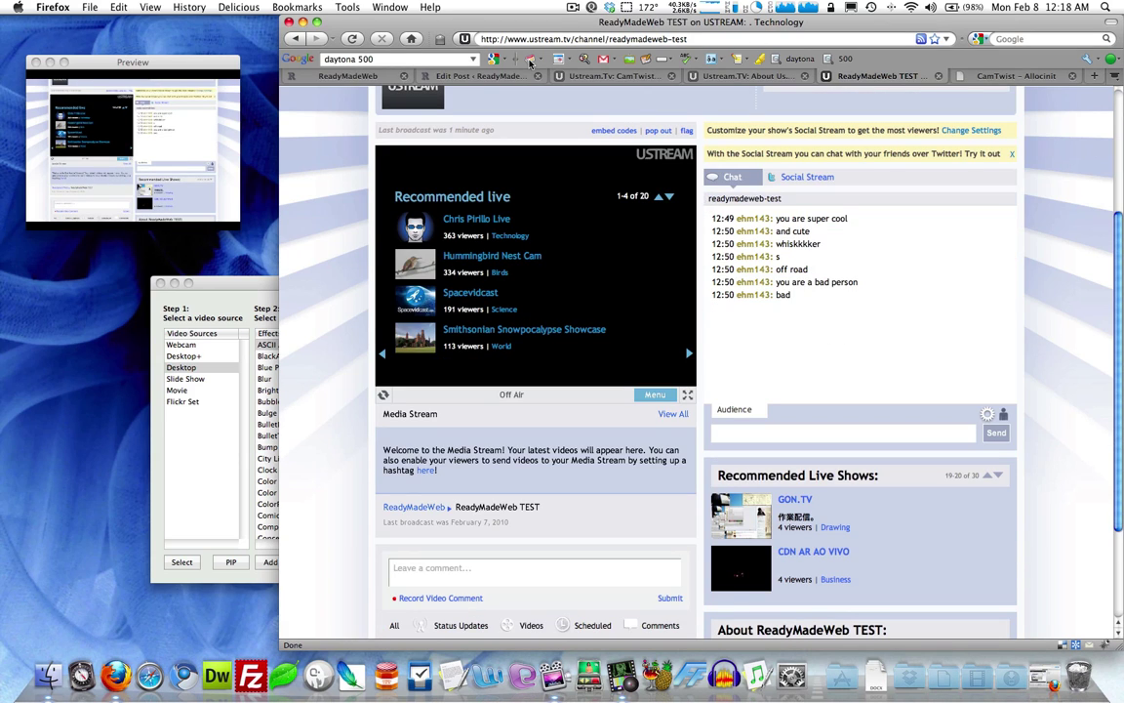
Step: Switch to the ReadyMadeWeb tab in Firefox and scroll through its homepage
{"action": "left_click", "coordinate": [456, 77]}
{"action": "left_click", "coordinate": [341, 75]}
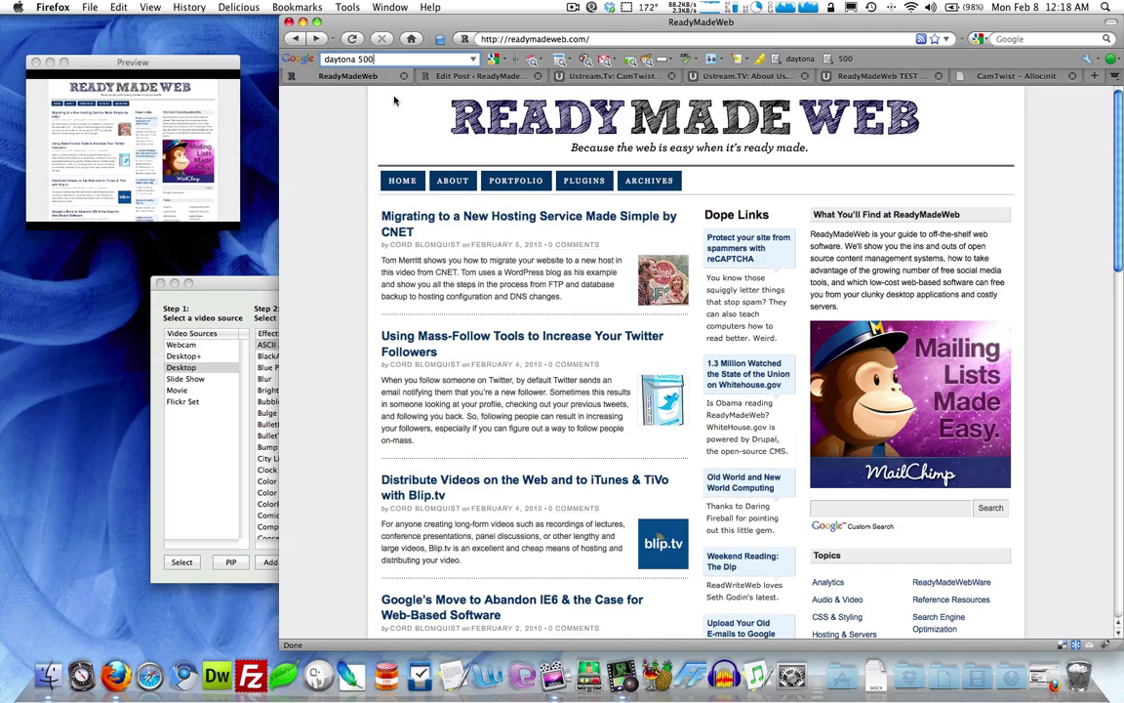
{"action": "scroll", "coordinate": [558, 212], "scroll_direction": "down", "scroll_amount": 3}
{"action": "scroll", "coordinate": [552, 207], "scroll_direction": "down", "scroll_amount": 3}
{"action": "scroll", "coordinate": [551, 205], "scroll_direction": "up", "scroll_amount": 5}
Step: In CamTwist, try Slide Show and then Movie as the video source
{"action": "left_click", "coordinate": [244, 288]}
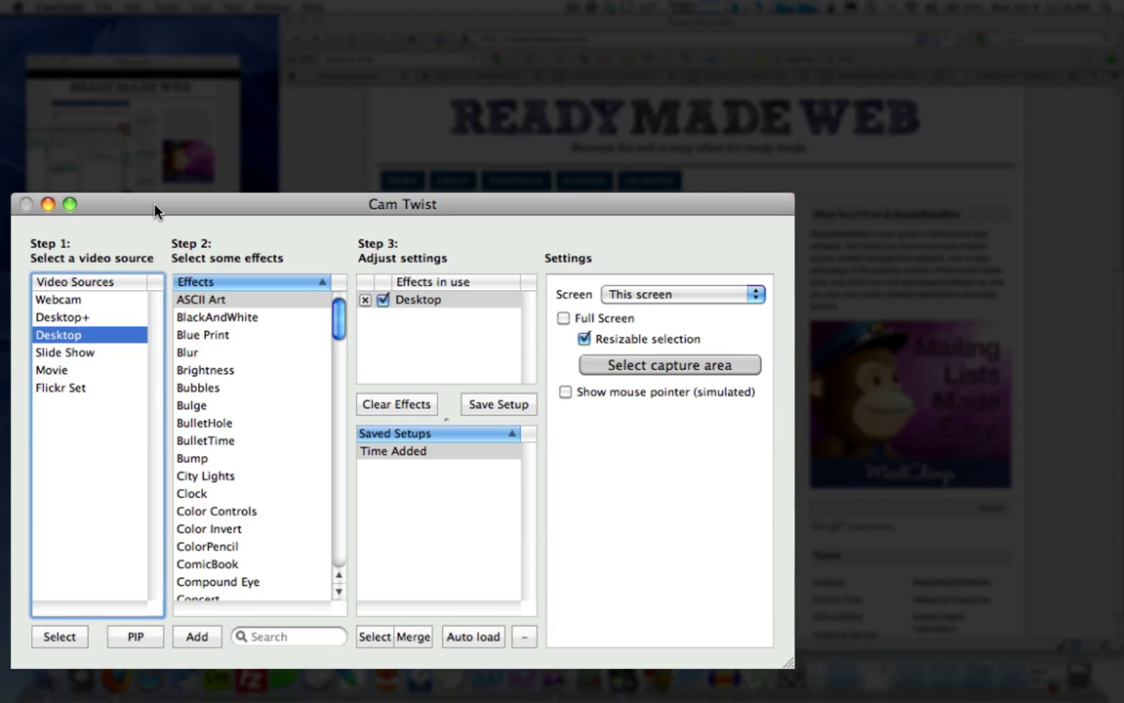
{"action": "left_click", "coordinate": [86, 354]}
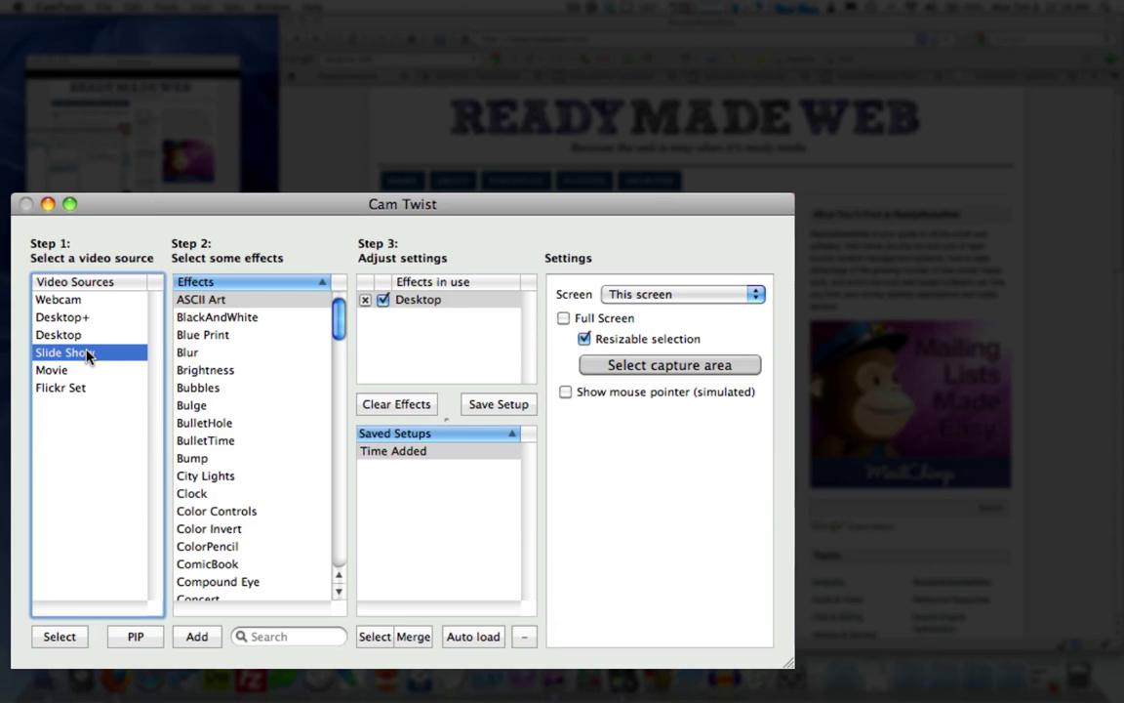
{"action": "double_click", "coordinate": [87, 355]}
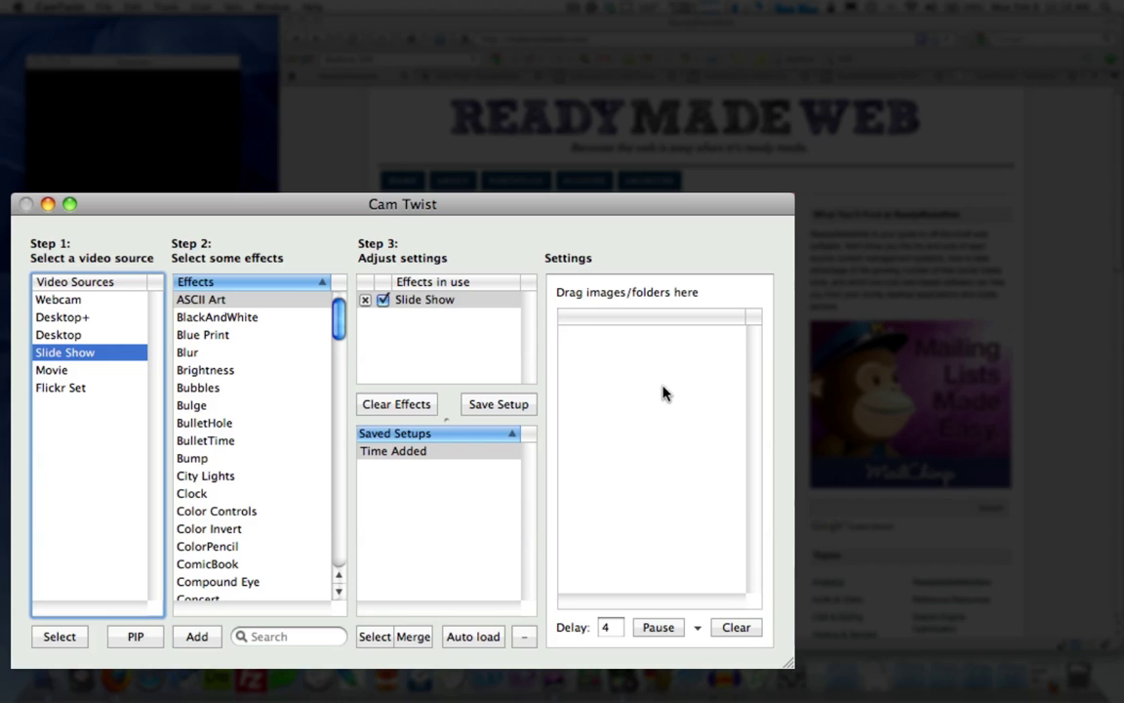
{"action": "left_click", "coordinate": [55, 372]}
{"action": "double_click", "coordinate": [56, 372]}
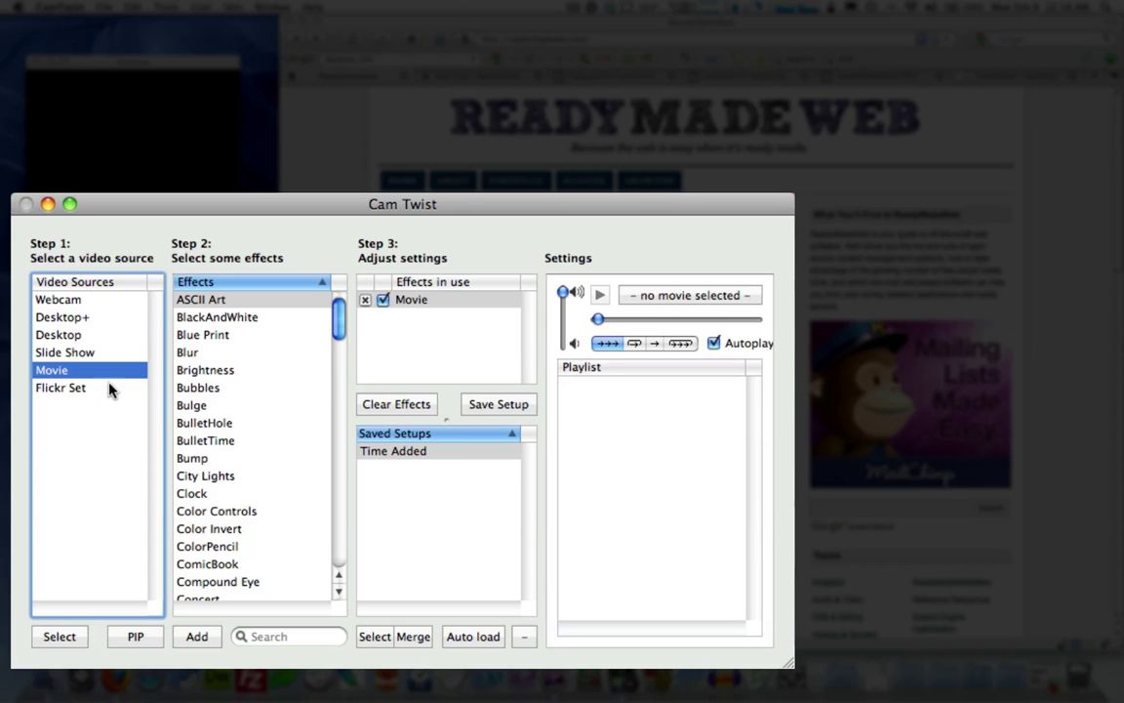
Step: Make Flickr Set the video source and click into its user, set and photo fields
{"action": "double_click", "coordinate": [56, 389]}
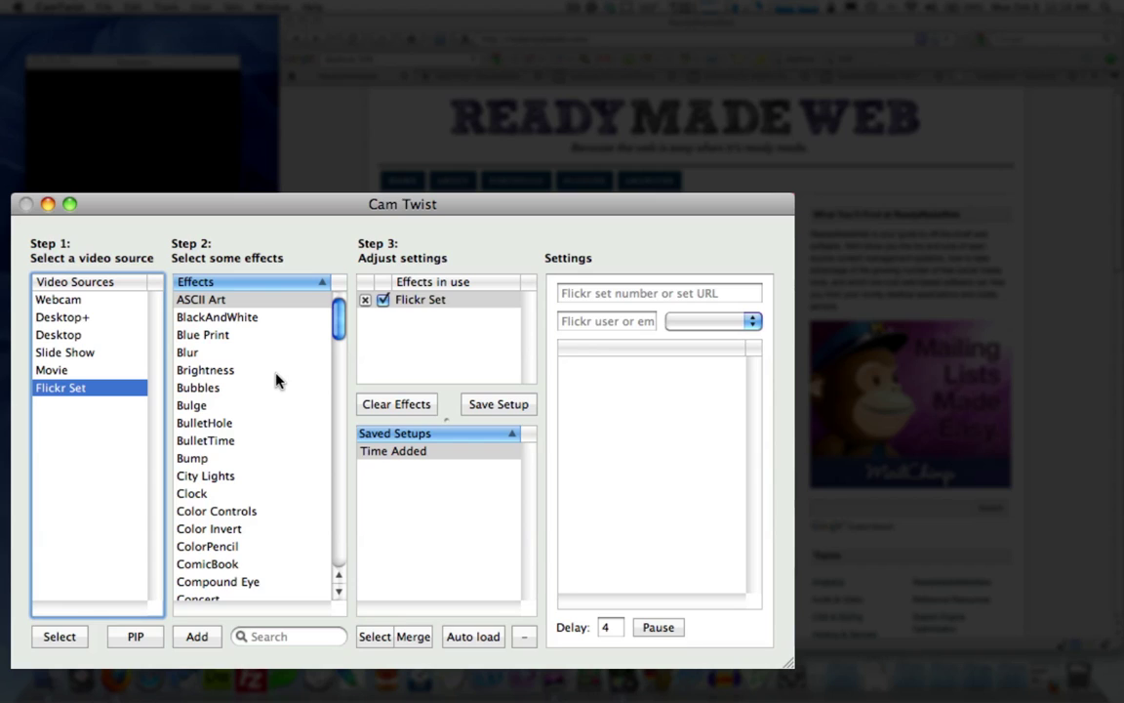
{"action": "left_click", "coordinate": [612, 321]}
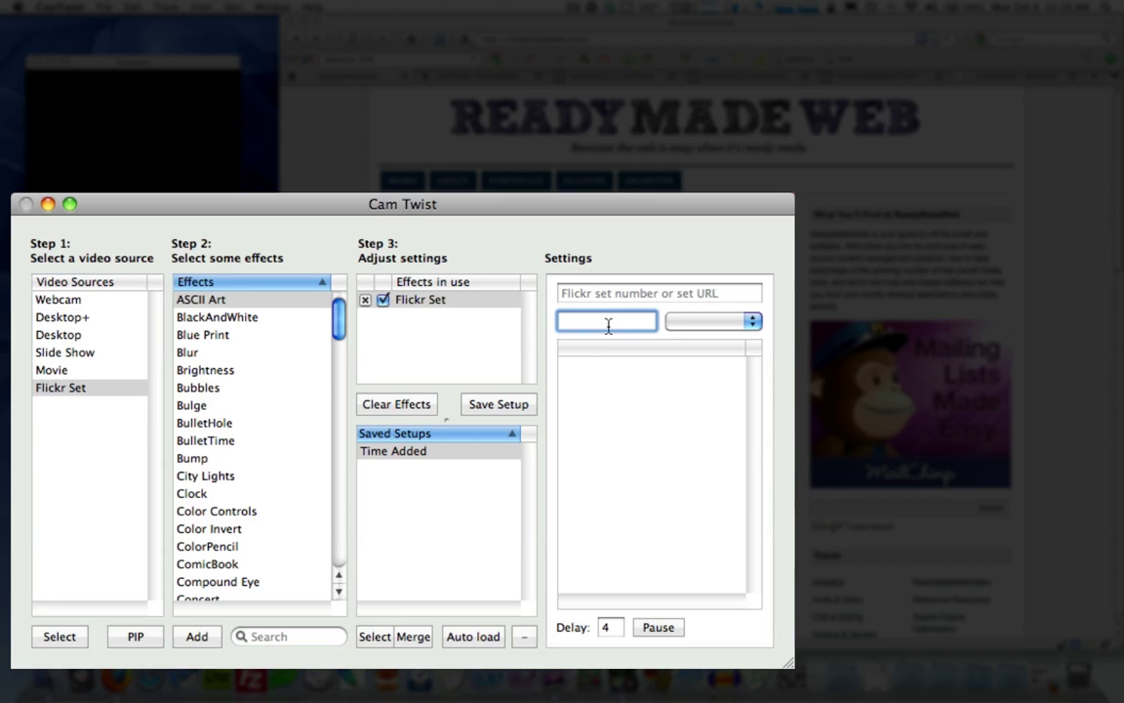
{"action": "left_click", "coordinate": [582, 293]}
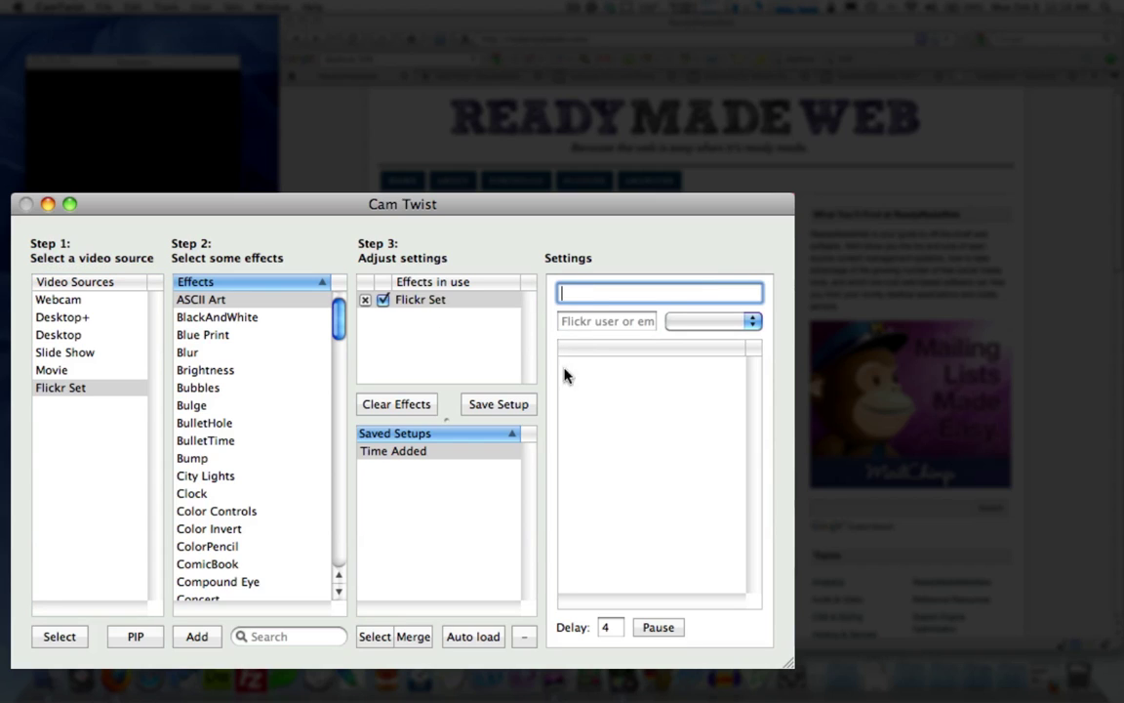
{"action": "left_click", "coordinate": [590, 405]}
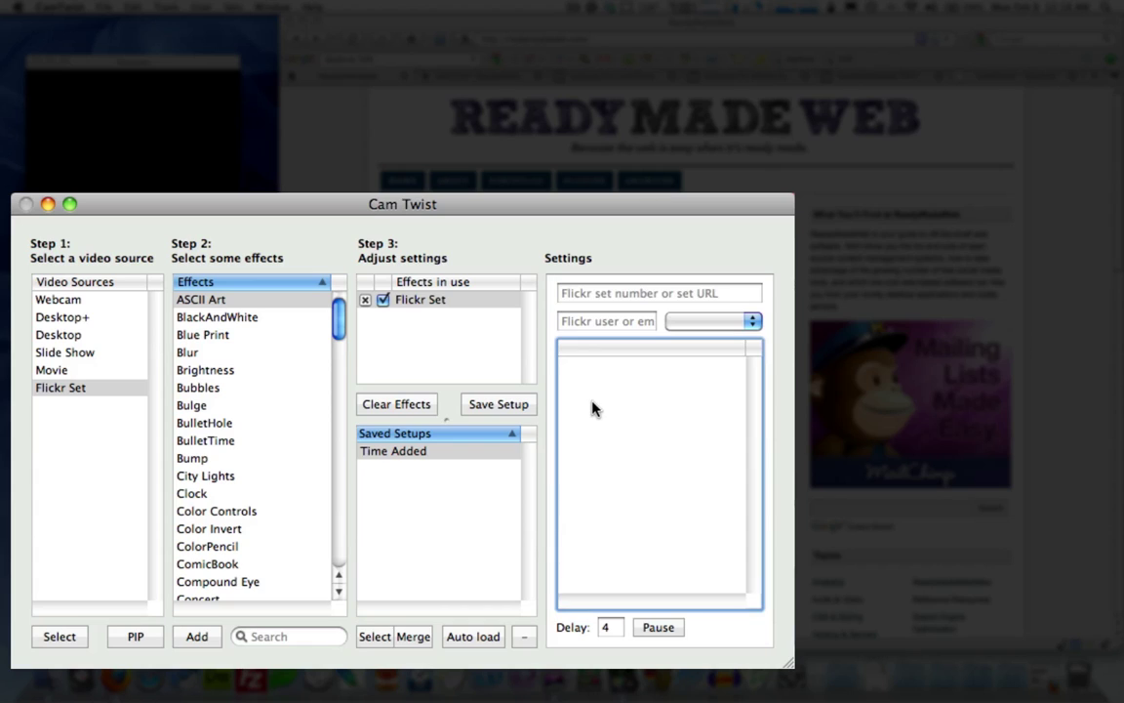